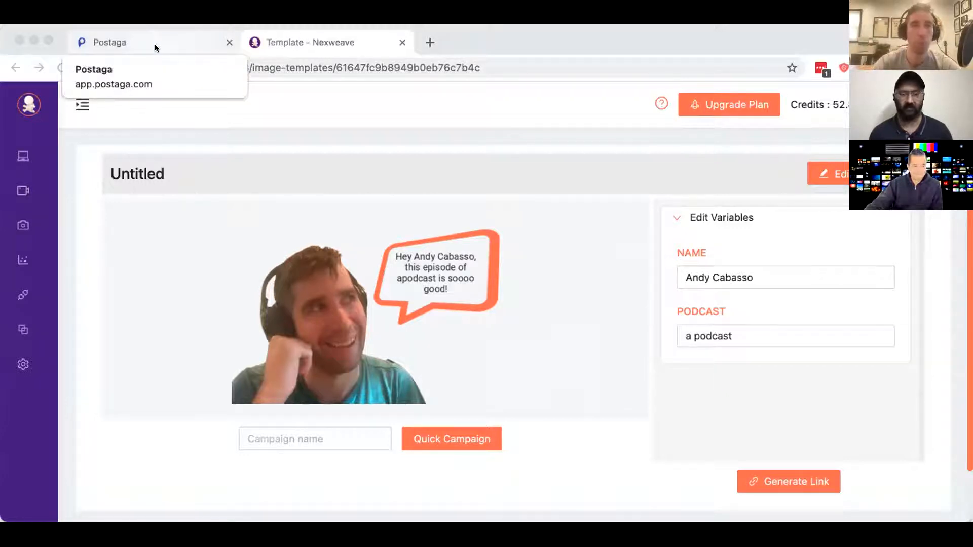
Switch to the Postaga campaign and examine the campaign goal options and the Custom CSV, Custom URLs and Custom Search campaign types.
{"action": "left_click", "coordinate": [155, 47]}
{"action": "scroll", "coordinate": [387, 149], "scroll_direction": "down", "scroll_amount": 15}
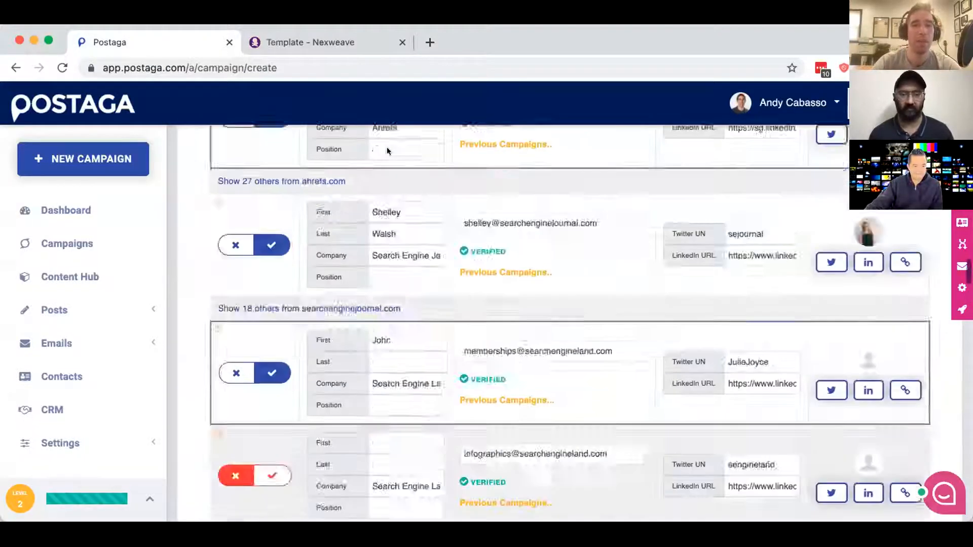
{"action": "scroll", "coordinate": [388, 150], "scroll_direction": "up", "scroll_amount": 15}
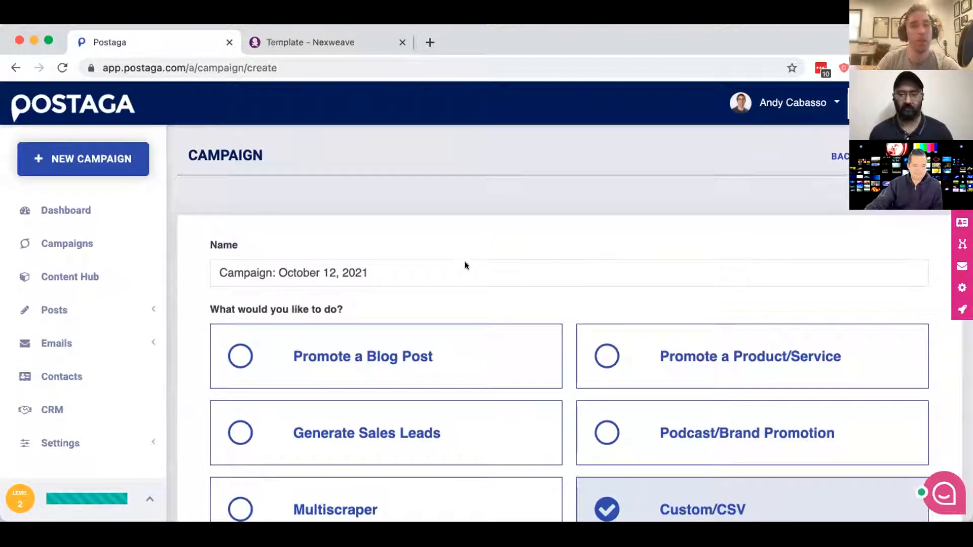
{"action": "scroll", "coordinate": [466, 265], "scroll_direction": "down", "scroll_amount": 3}
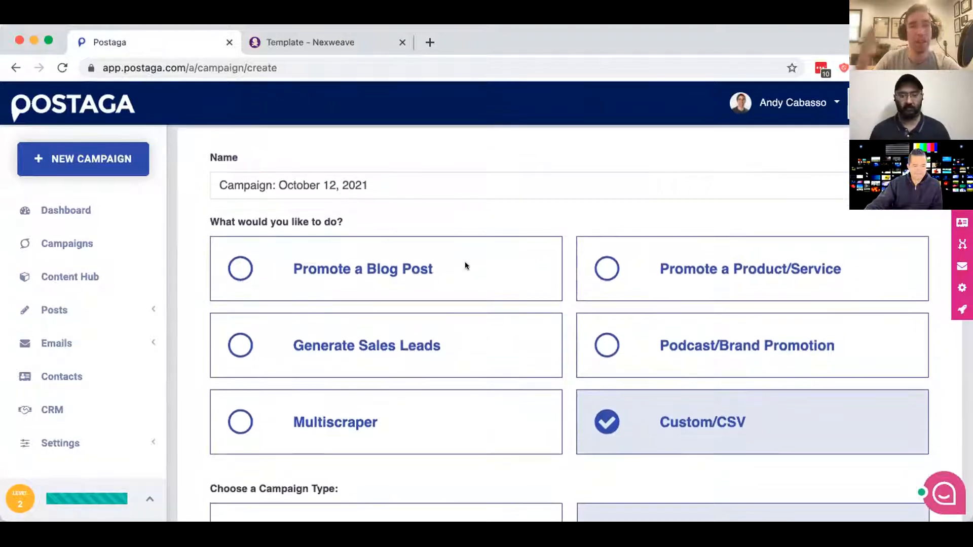
{"action": "scroll", "coordinate": [397, 240], "scroll_direction": "down", "scroll_amount": 2}
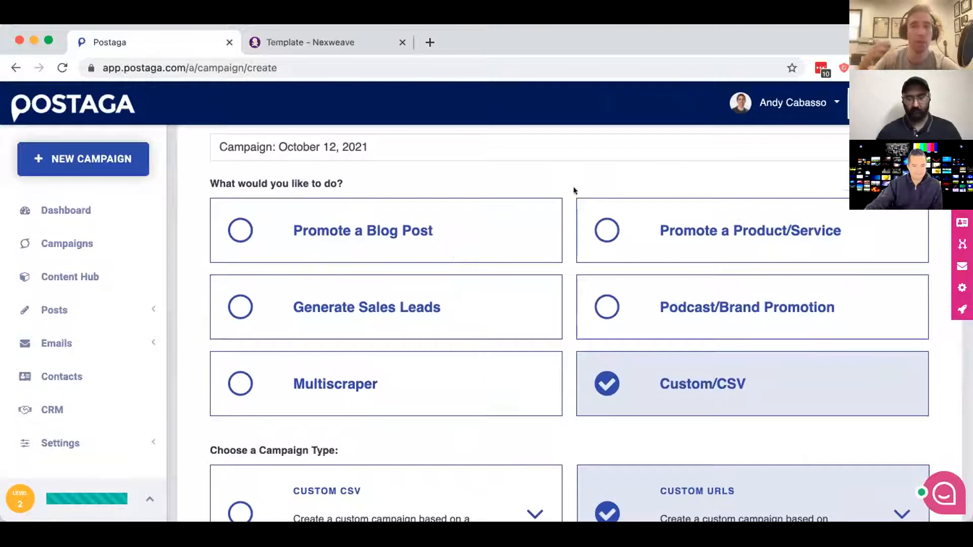
{"action": "scroll", "coordinate": [573, 187], "scroll_direction": "down", "scroll_amount": 2}
{"action": "scroll", "coordinate": [573, 190], "scroll_direction": "down", "scroll_amount": 1}
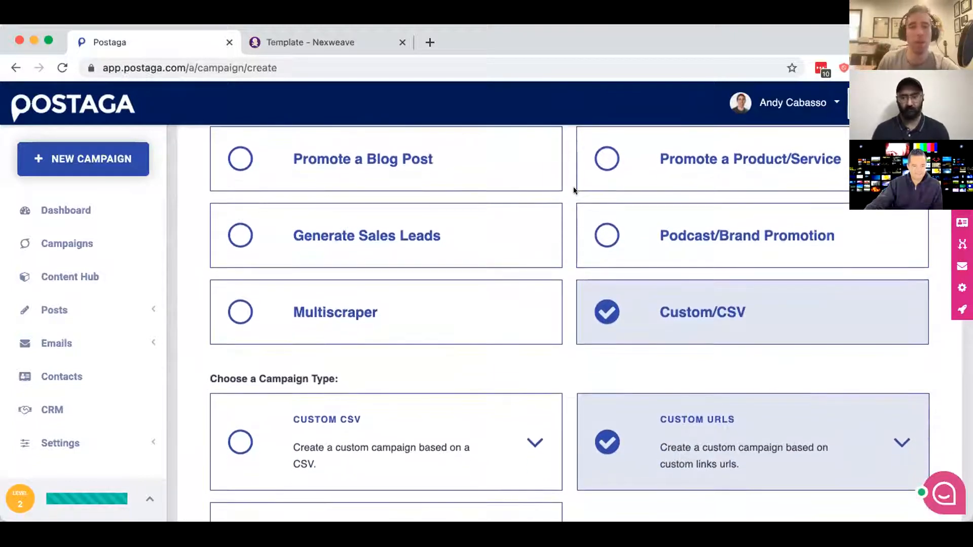
{"action": "scroll", "coordinate": [480, 262], "scroll_direction": "down", "scroll_amount": 3}
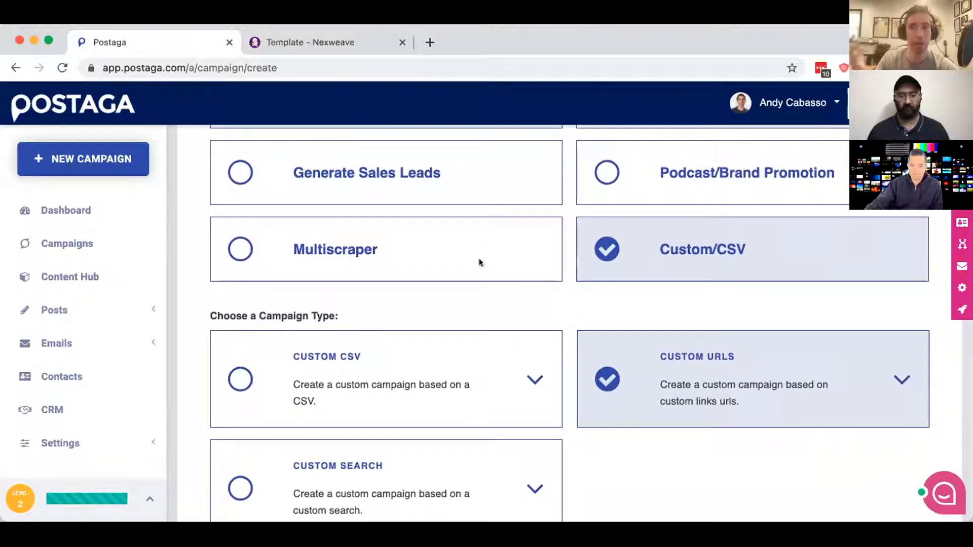
{"action": "scroll", "coordinate": [479, 262], "scroll_direction": "down", "scroll_amount": 3}
{"action": "scroll", "coordinate": [480, 262], "scroll_direction": "down", "scroll_amount": 2}
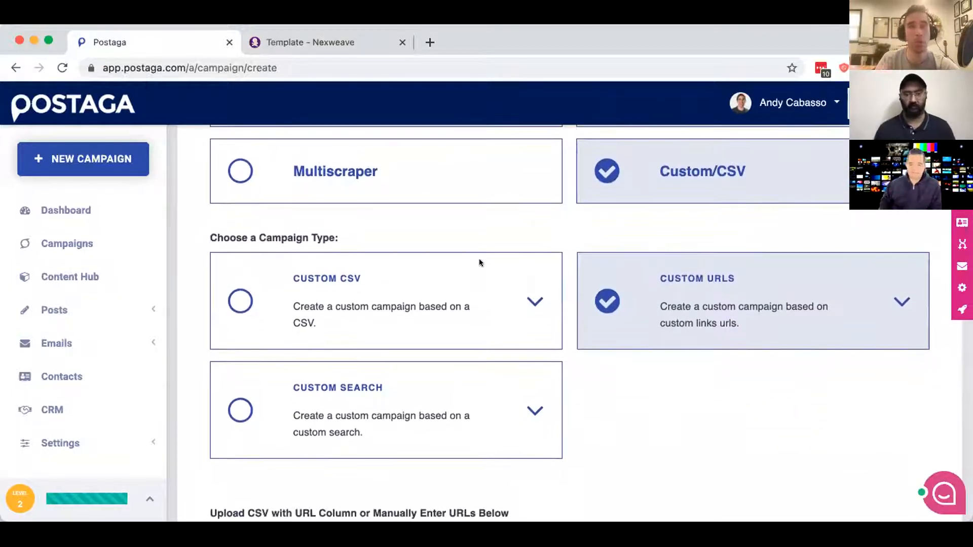
{"action": "scroll", "coordinate": [480, 262], "scroll_direction": "down", "scroll_amount": 3}
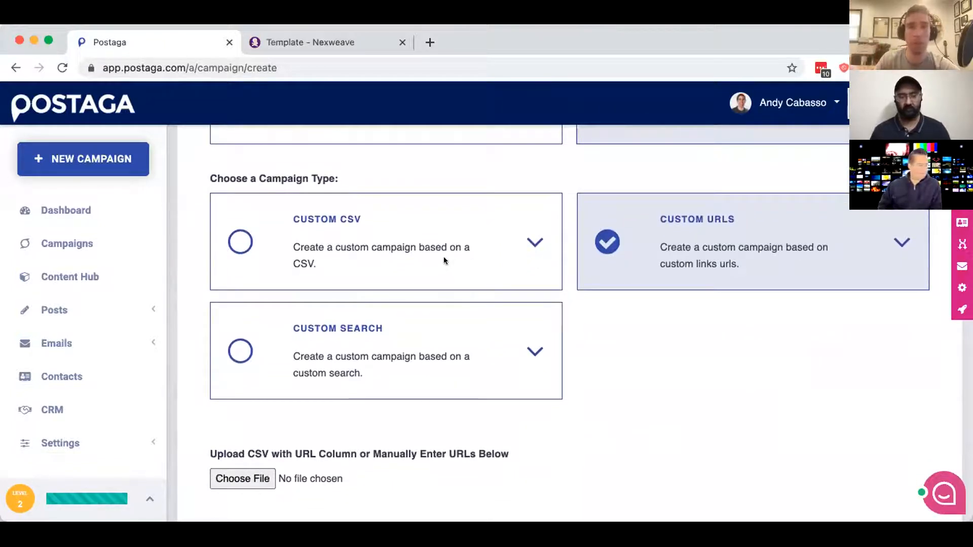
{"action": "scroll", "coordinate": [444, 260], "scroll_direction": "down", "scroll_amount": 3}
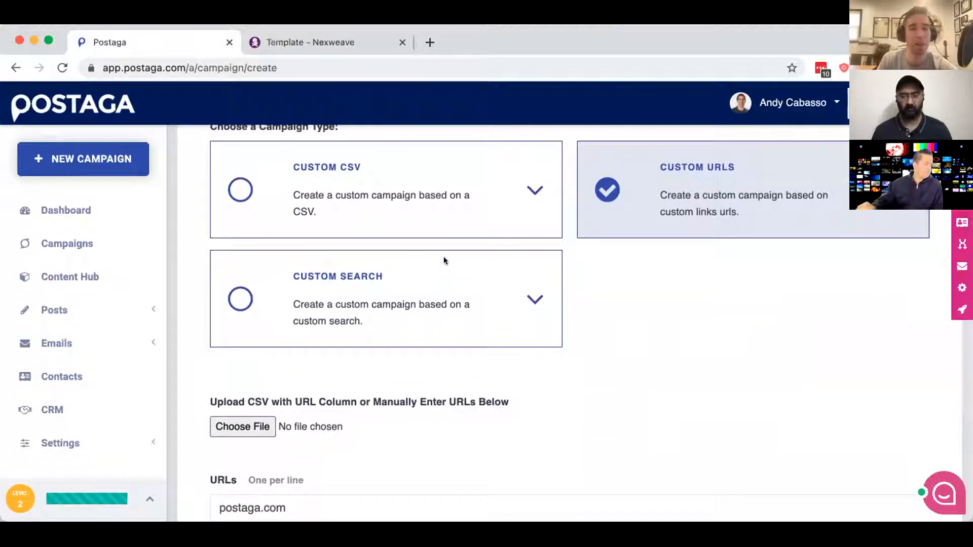
{"action": "scroll", "coordinate": [444, 261], "scroll_direction": "up", "scroll_amount": 8}
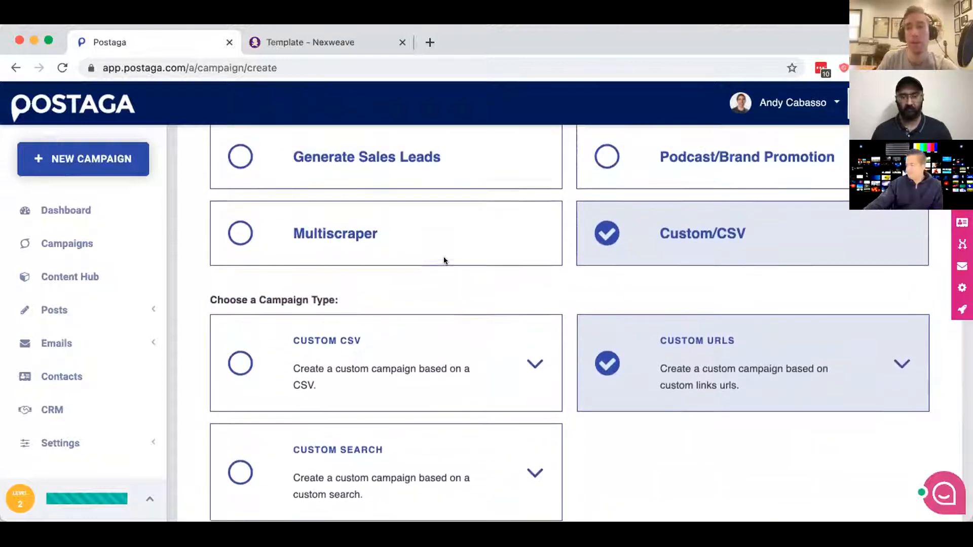
{"action": "scroll", "coordinate": [444, 261], "scroll_direction": "down", "scroll_amount": 3}
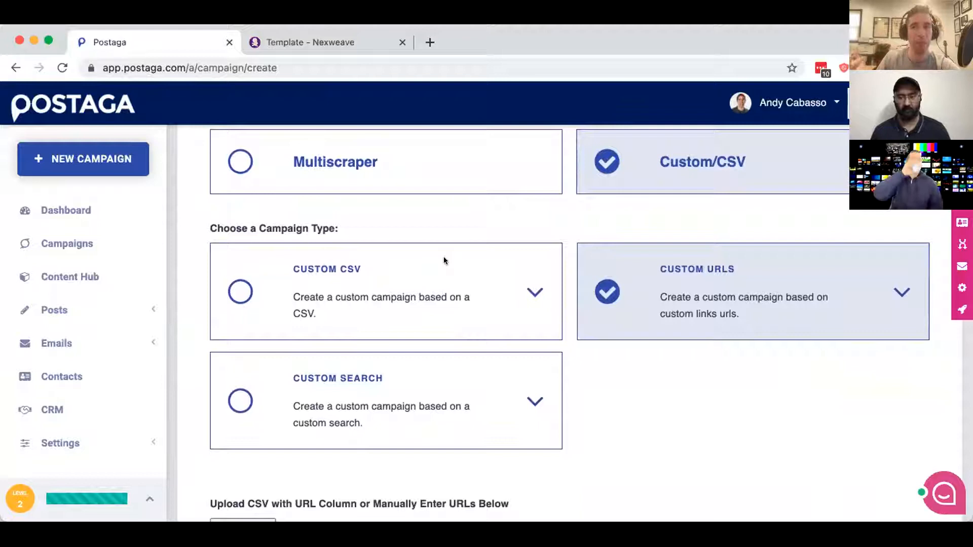
{"action": "scroll", "coordinate": [444, 260], "scroll_direction": "down", "scroll_amount": 2}
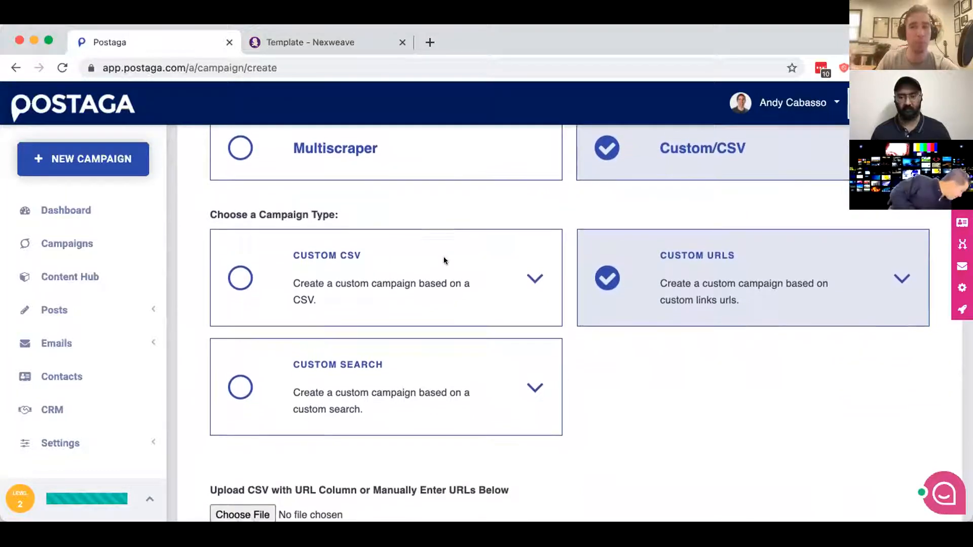
{"action": "scroll", "coordinate": [444, 260], "scroll_direction": "down", "scroll_amount": 1}
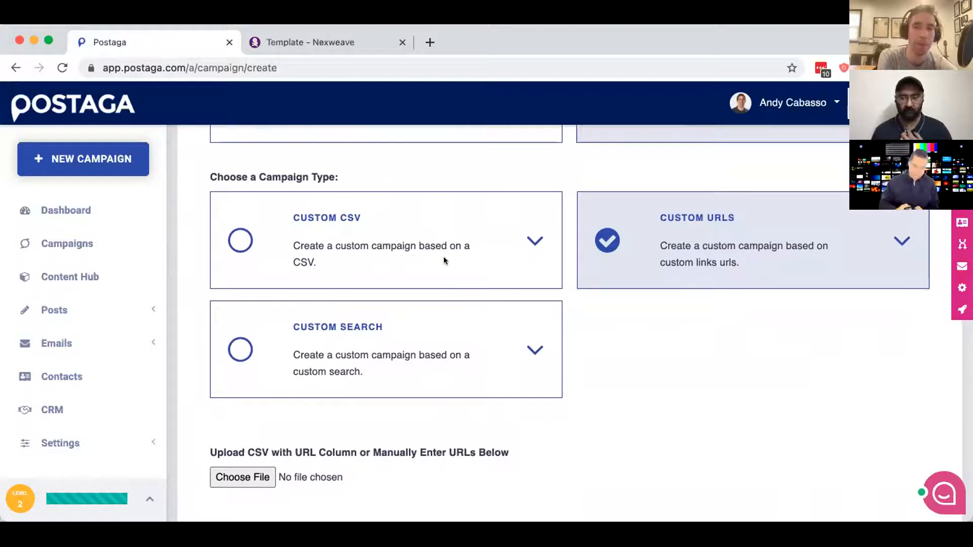
Examine the analyzed links, checking the name and company details stored for backlinko.com, nexweave.com and postaga.com in turn.
{"action": "scroll", "coordinate": [443, 260], "scroll_direction": "down", "scroll_amount": 5}
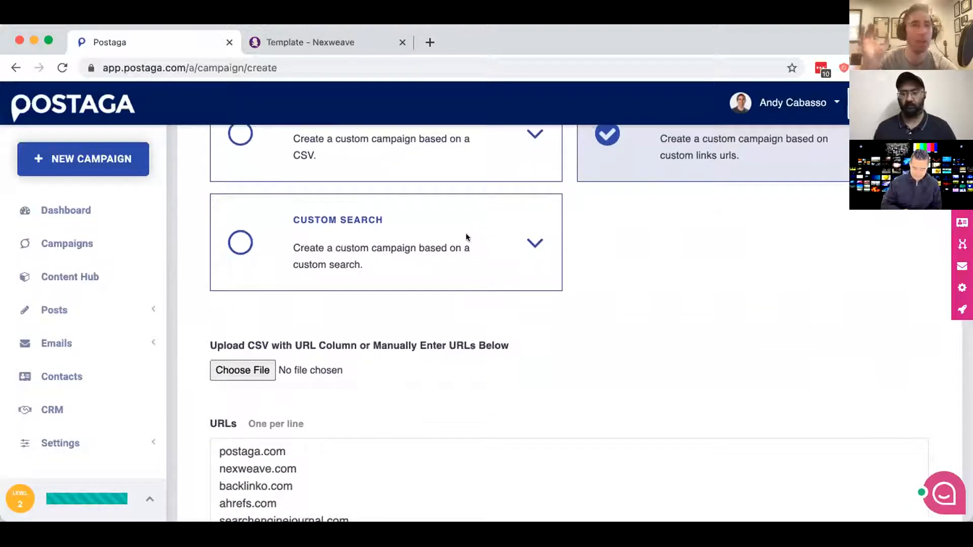
{"action": "scroll", "coordinate": [466, 238], "scroll_direction": "down", "scroll_amount": 15}
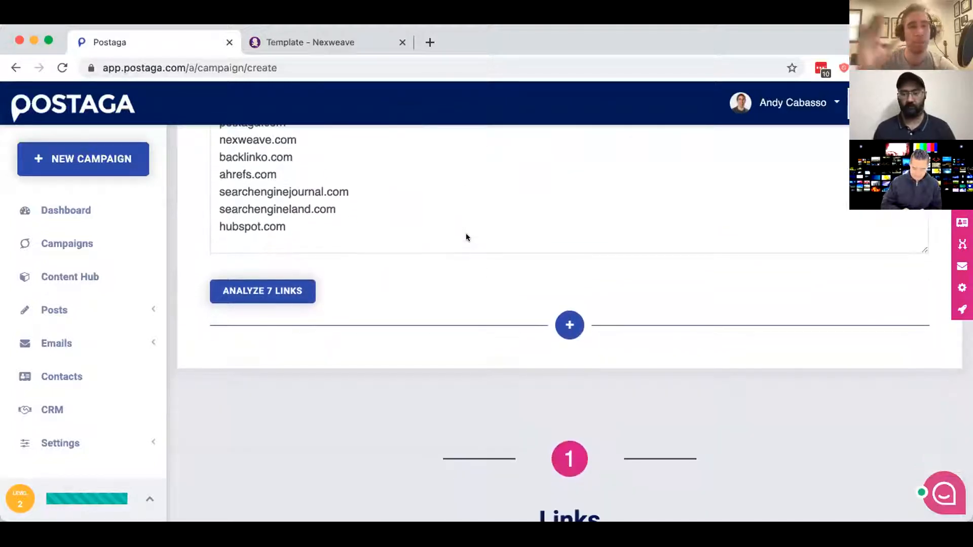
{"action": "scroll", "coordinate": [466, 237], "scroll_direction": "down", "scroll_amount": 10}
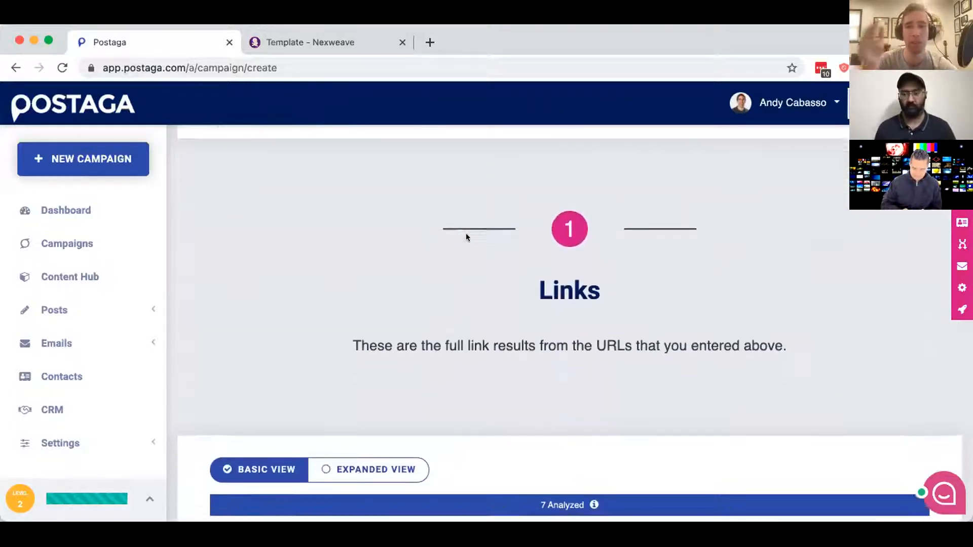
{"action": "scroll", "coordinate": [467, 237], "scroll_direction": "down", "scroll_amount": 15}
{"action": "scroll", "coordinate": [466, 237], "scroll_direction": "down", "scroll_amount": 2}
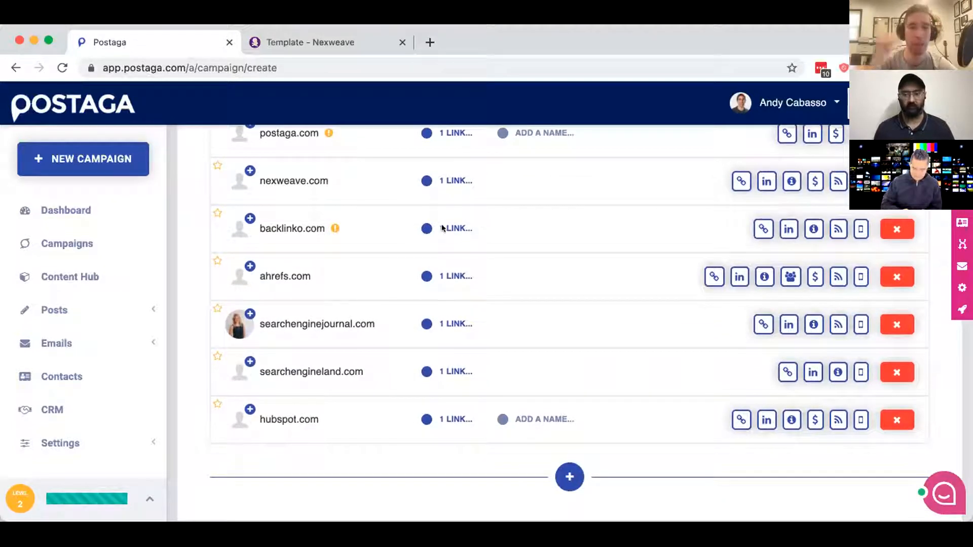
{"action": "left_click", "coordinate": [448, 229]}
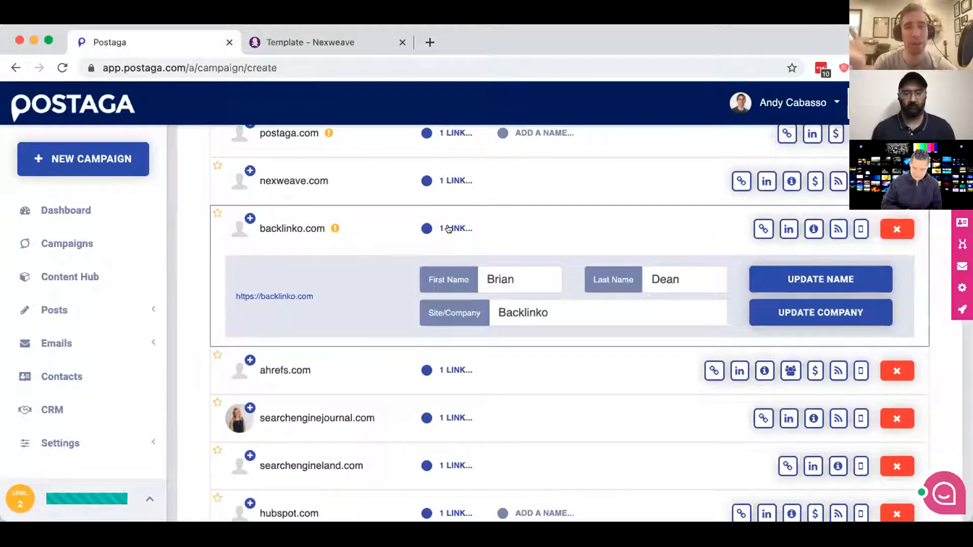
{"action": "left_click", "coordinate": [448, 229]}
{"action": "left_click", "coordinate": [439, 178]}
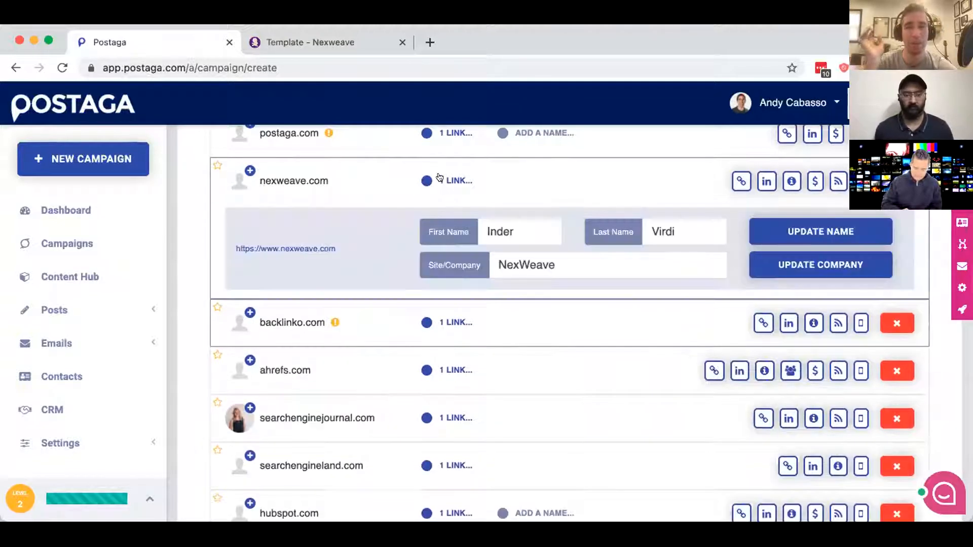
{"action": "left_click", "coordinate": [439, 177]}
{"action": "left_click", "coordinate": [440, 169]}
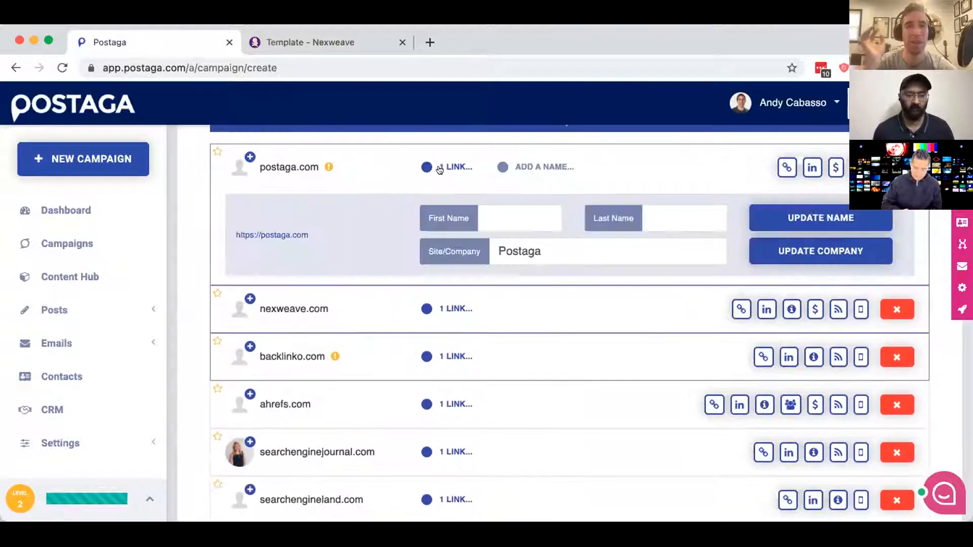
{"action": "left_click", "coordinate": [439, 170]}
Review the contacts found for the analyzed domains, including their names, companies, email verification and social profiles.
{"action": "scroll", "coordinate": [440, 170], "scroll_direction": "down", "scroll_amount": 3}
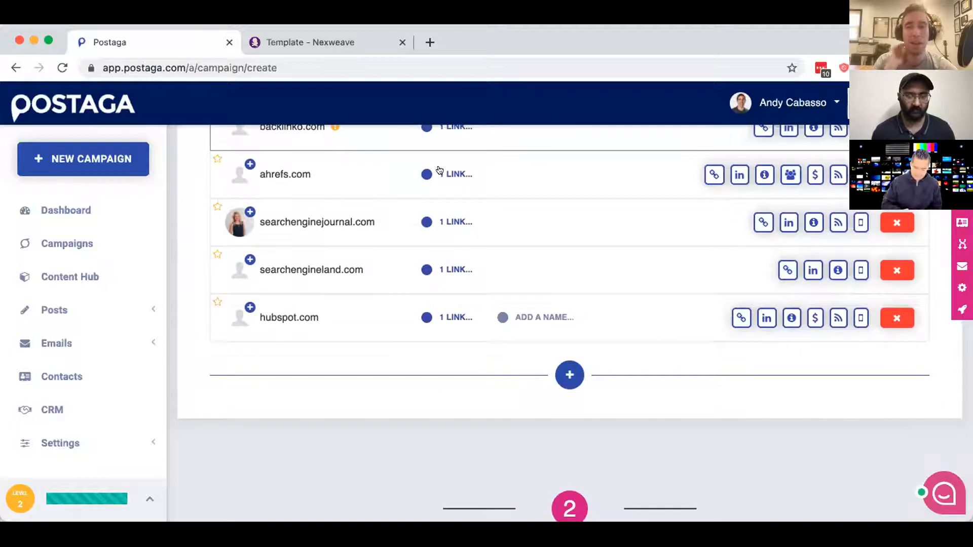
{"action": "scroll", "coordinate": [439, 170], "scroll_direction": "down", "scroll_amount": 12}
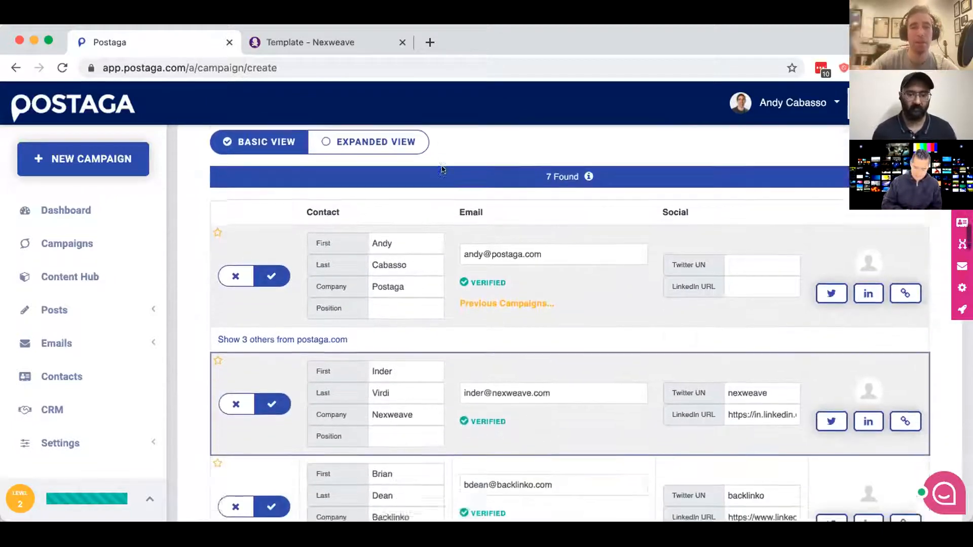
{"action": "scroll", "coordinate": [442, 170], "scroll_direction": "down", "scroll_amount": 9}
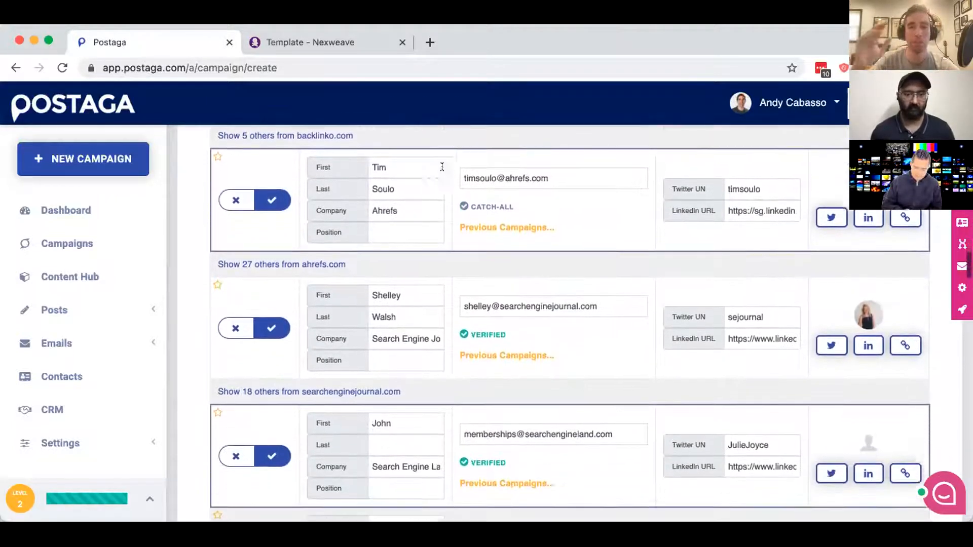
{"action": "scroll", "coordinate": [442, 166], "scroll_direction": "down", "scroll_amount": 8}
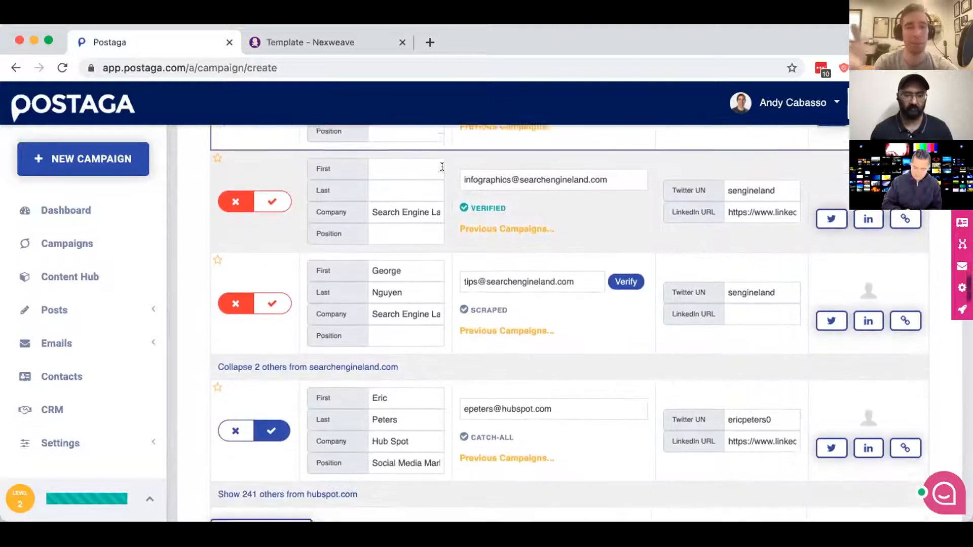
Open the Nexweave - image email from the Nexweave Sequence and review its message, merge fields and personalized coffee cup image.
{"action": "scroll", "coordinate": [442, 166], "scroll_direction": "down", "scroll_amount": 10}
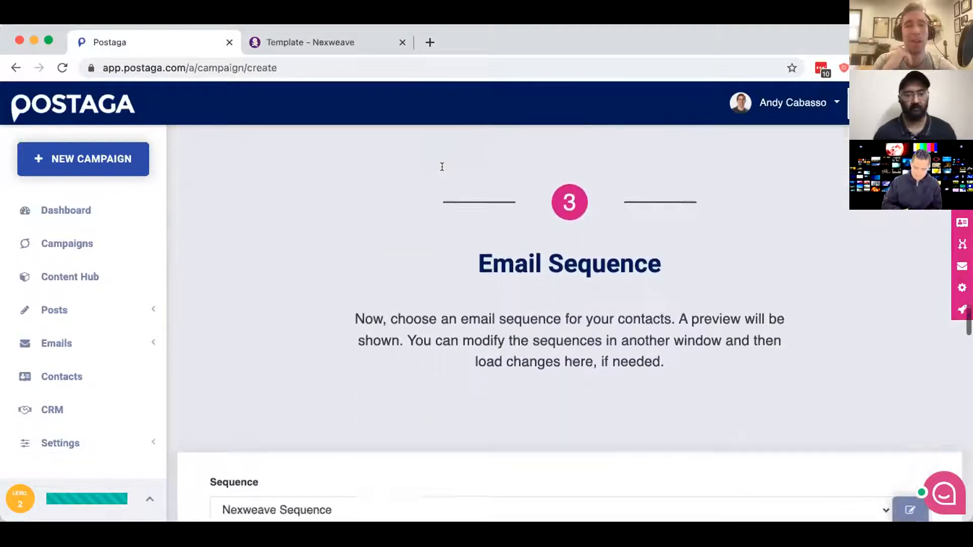
{"action": "scroll", "coordinate": [442, 167], "scroll_direction": "down", "scroll_amount": 10}
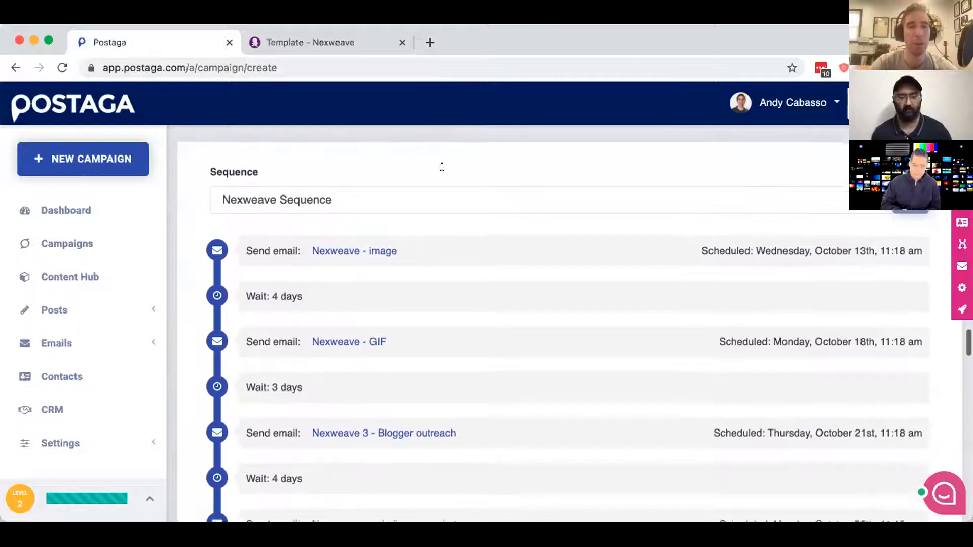
{"action": "scroll", "coordinate": [442, 166], "scroll_direction": "down", "scroll_amount": 4}
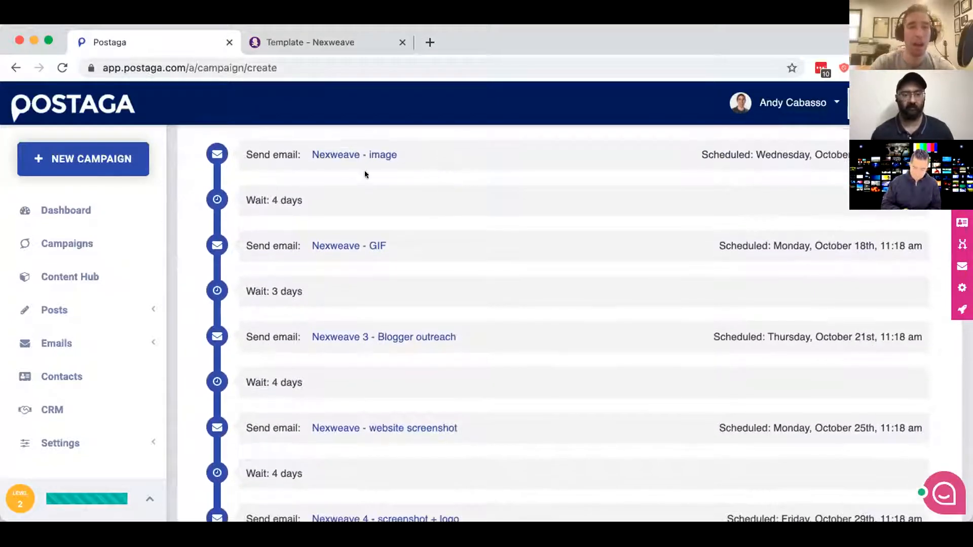
{"action": "left_click", "coordinate": [347, 153]}
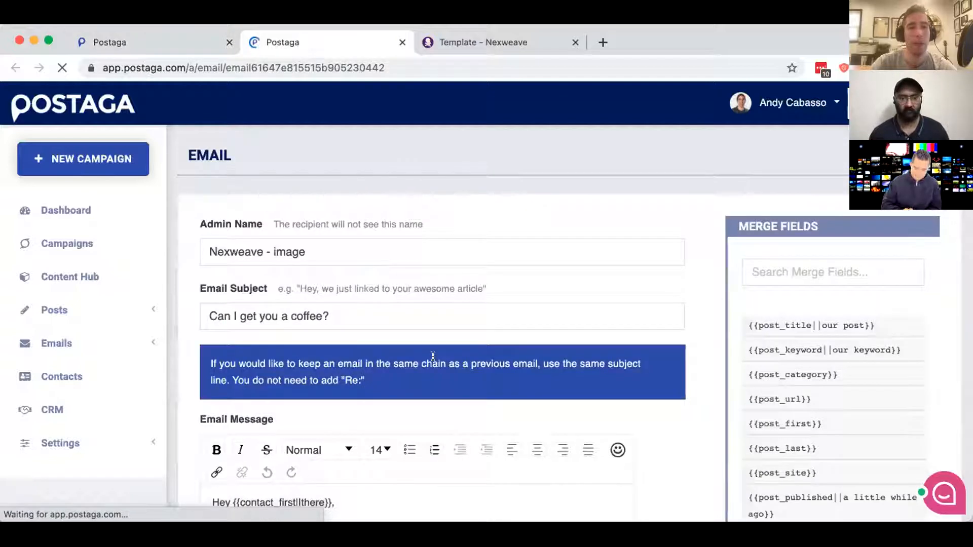
{"action": "scroll", "coordinate": [574, 235], "scroll_direction": "down", "scroll_amount": 4}
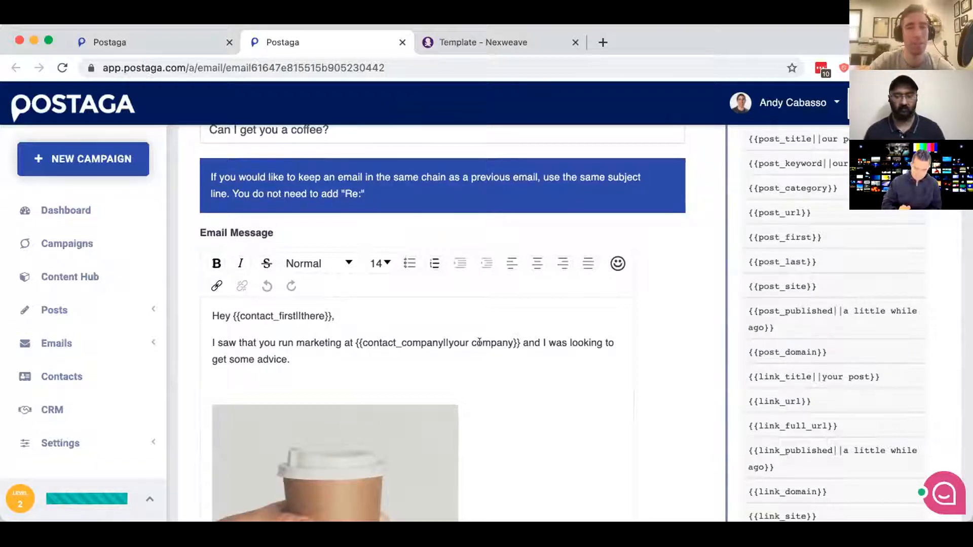
{"action": "scroll", "coordinate": [581, 318], "scroll_direction": "down", "scroll_amount": 3}
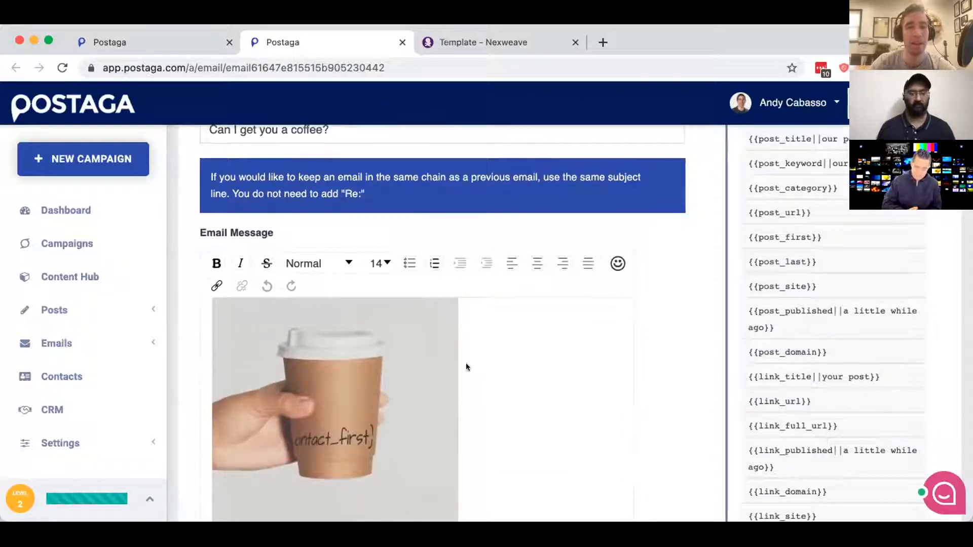
{"action": "scroll", "coordinate": [642, 353], "scroll_direction": "down", "scroll_amount": 3}
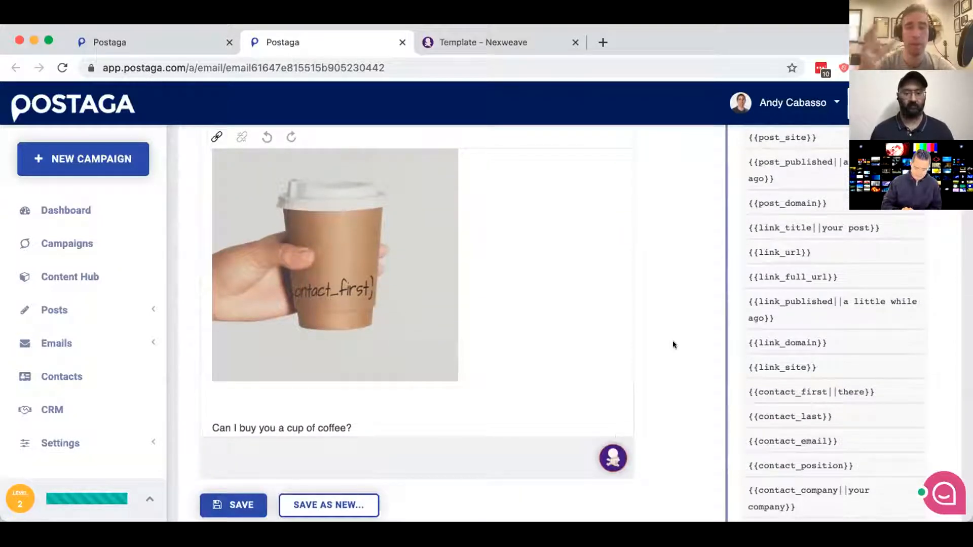
{"action": "scroll", "coordinate": [604, 316], "scroll_direction": "up", "scroll_amount": 2}
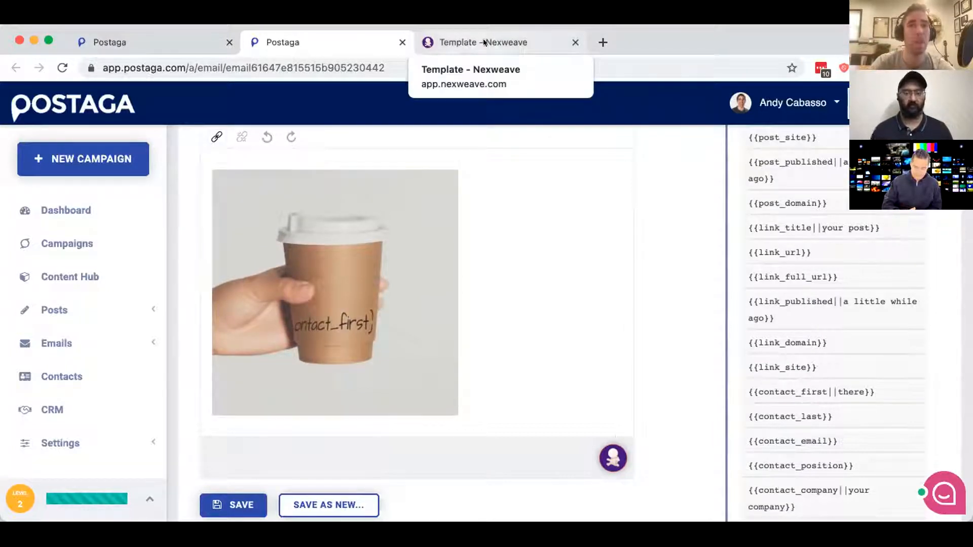
Return to the campaign and view the email preview of the Nexweave - image message for its contacts.
{"action": "left_click", "coordinate": [163, 43]}
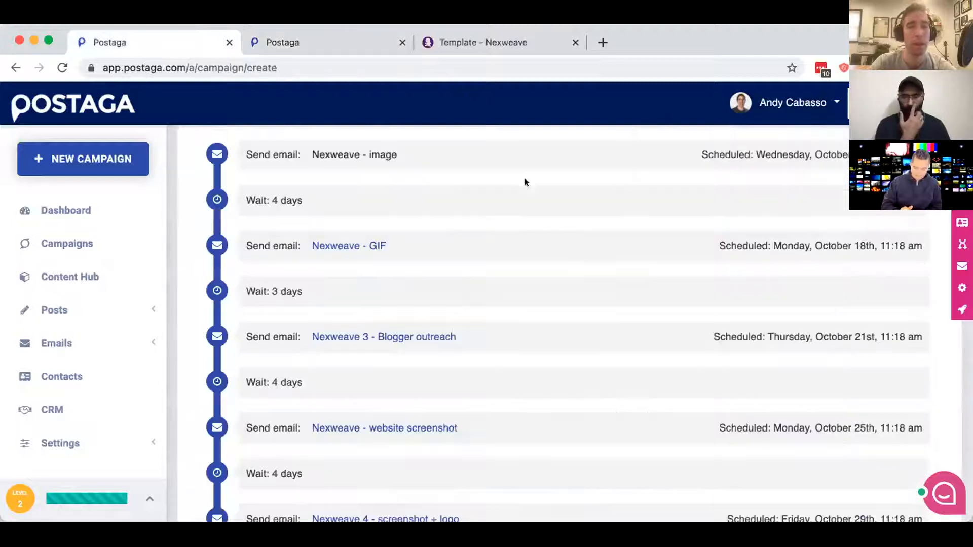
{"action": "scroll", "coordinate": [560, 249], "scroll_direction": "down", "scroll_amount": 10}
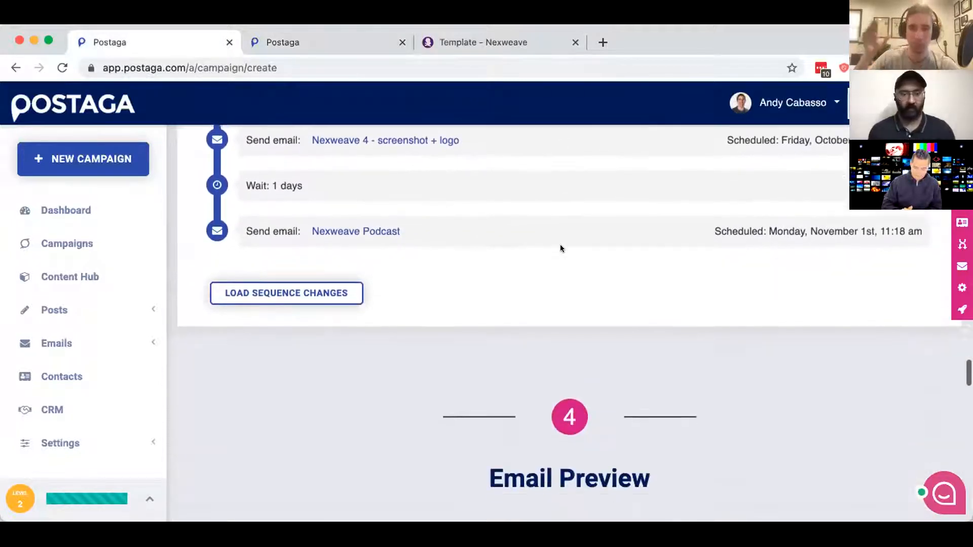
{"action": "scroll", "coordinate": [561, 248], "scroll_direction": "down", "scroll_amount": 8}
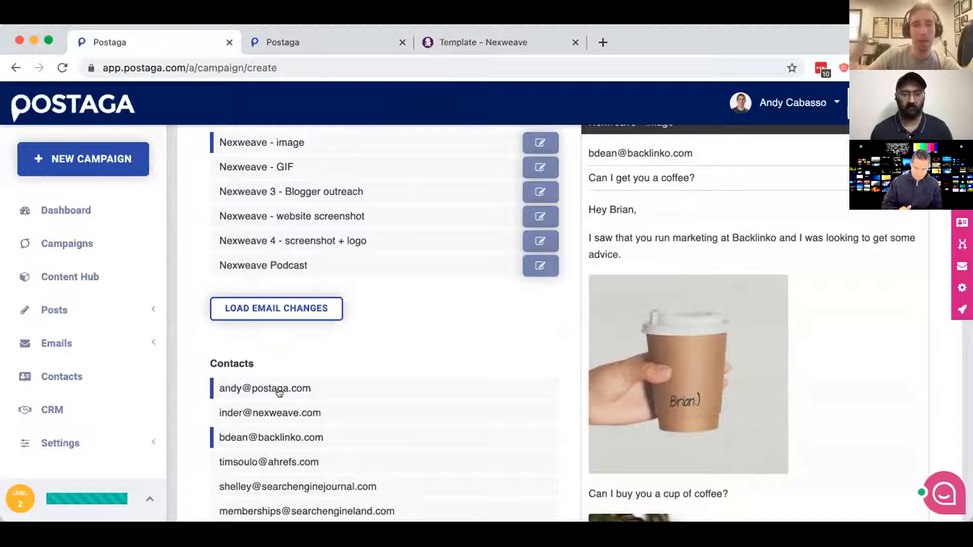
Preview the Nexweave - image email for the Postaga, Nexweave, Backlinko and Ahrefs contacts in turn.
{"action": "left_click", "coordinate": [276, 391]}
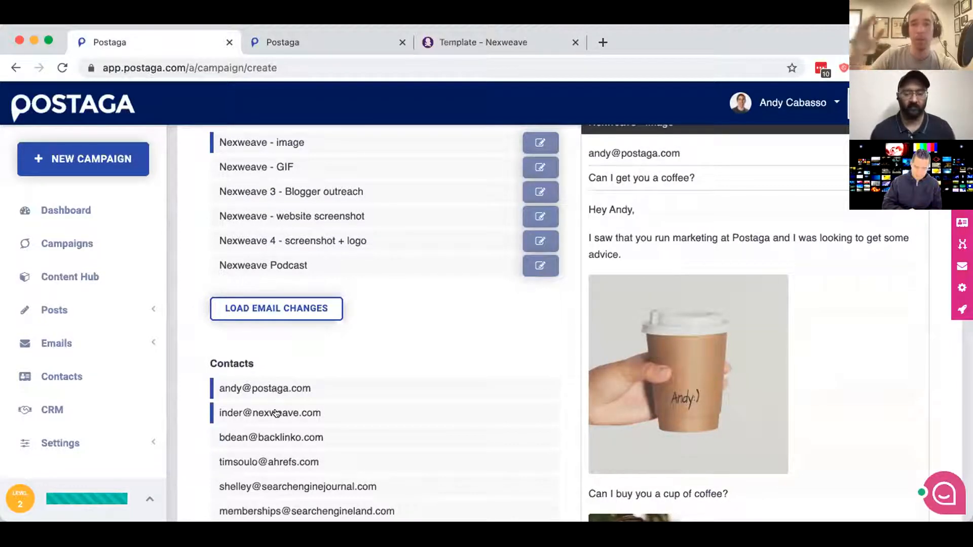
{"action": "left_click", "coordinate": [276, 413]}
{"action": "left_click", "coordinate": [283, 439]}
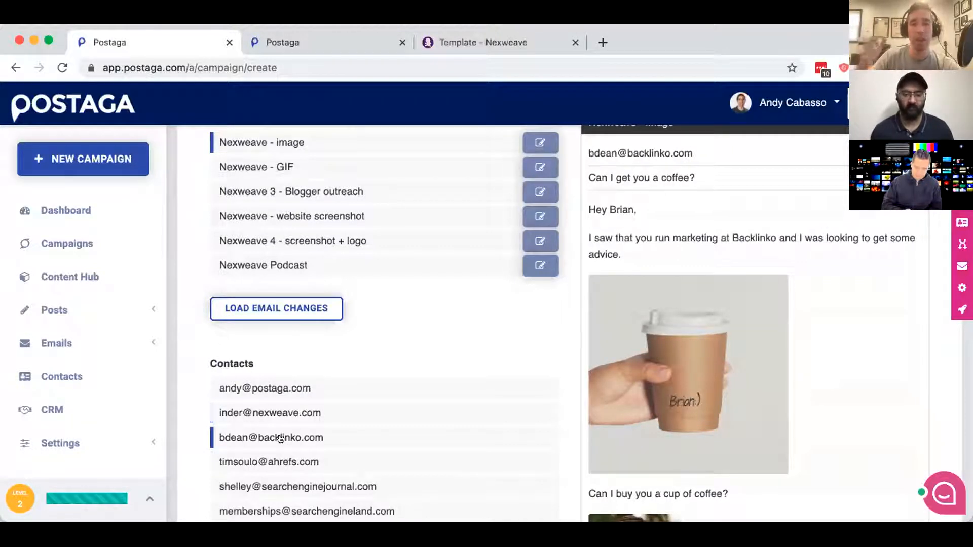
{"action": "left_click", "coordinate": [280, 459]}
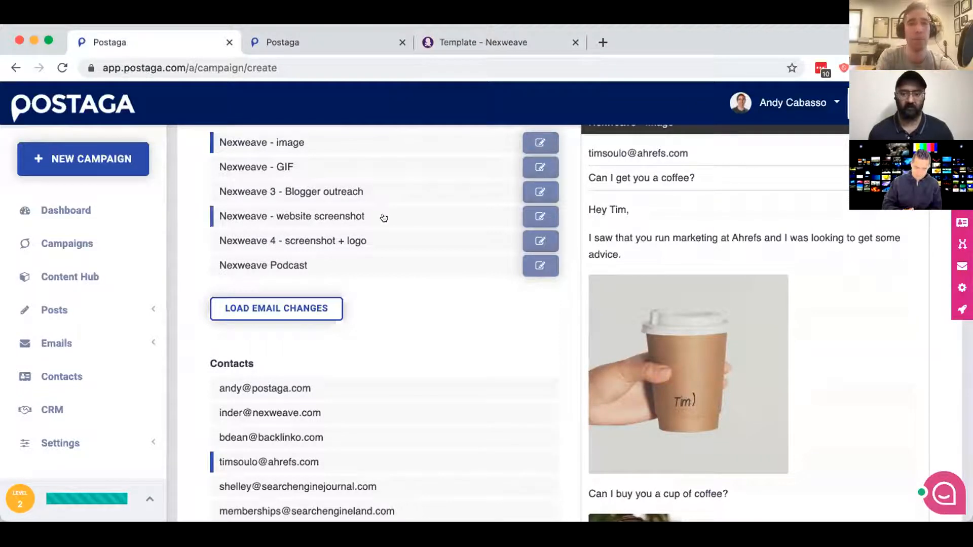
Preview the Nexweave - GIF email for the Ahrefs contact and compare Nexweave 3 - Blogger outreach between the Ahrefs and Nexweave contacts.
{"action": "left_click", "coordinate": [347, 173]}
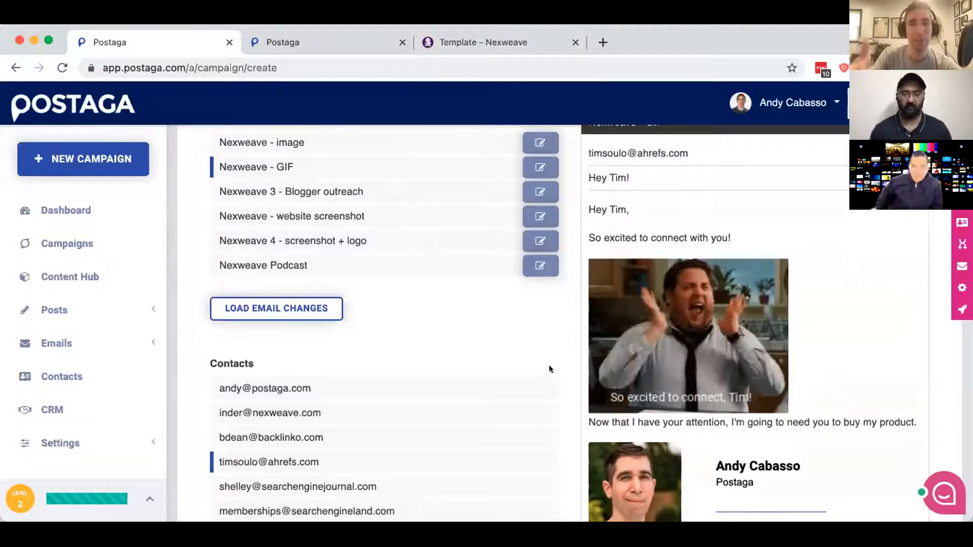
{"action": "scroll", "coordinate": [522, 342], "scroll_direction": "down", "scroll_amount": 1}
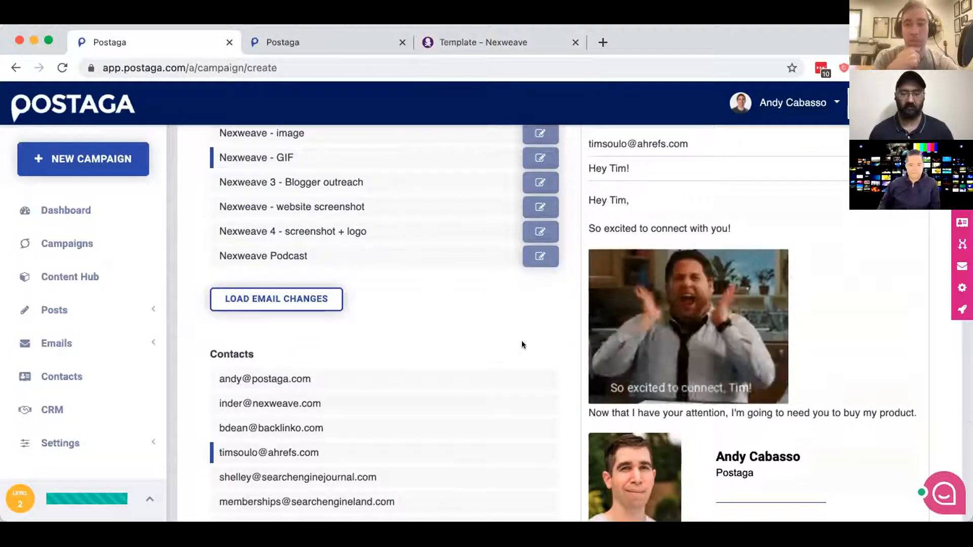
{"action": "left_click", "coordinate": [366, 177]}
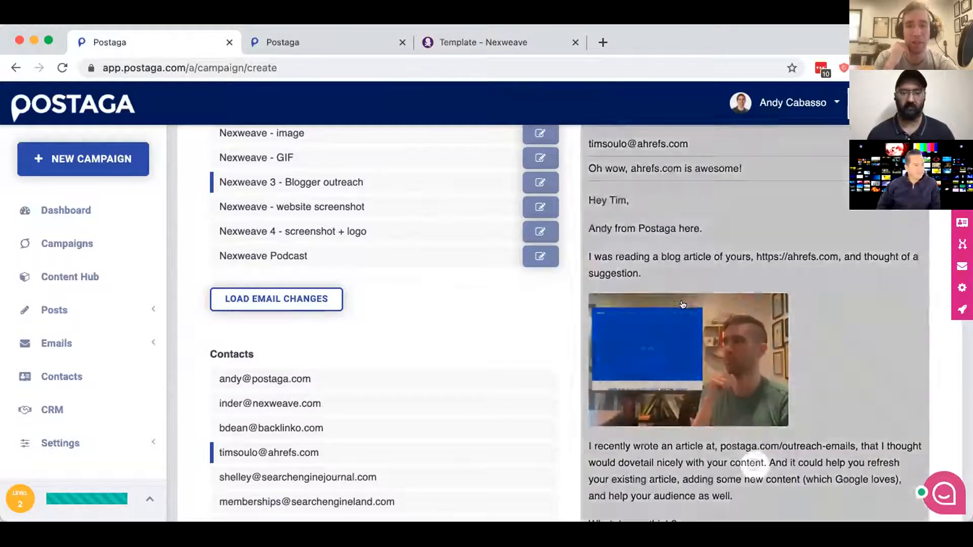
{"action": "left_click", "coordinate": [345, 404]}
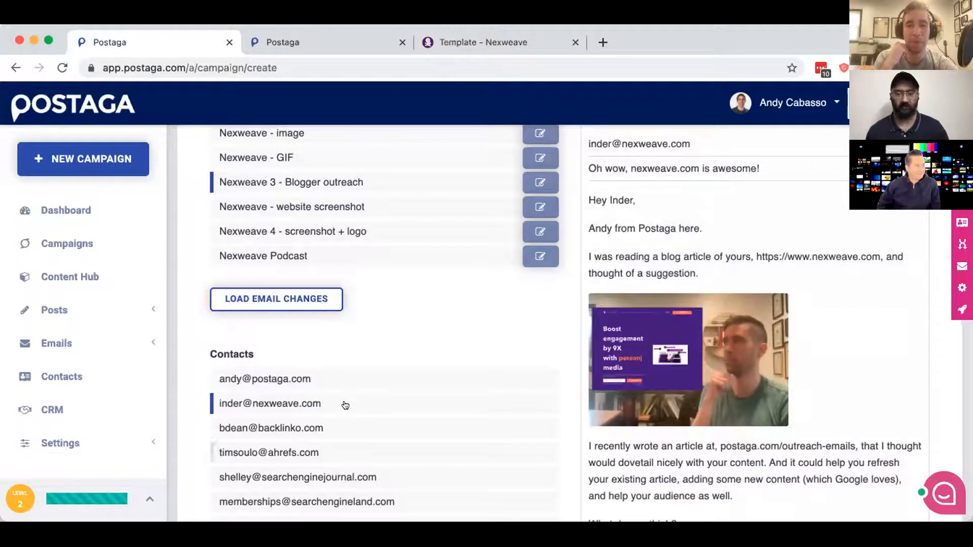
{"action": "left_click", "coordinate": [322, 460]}
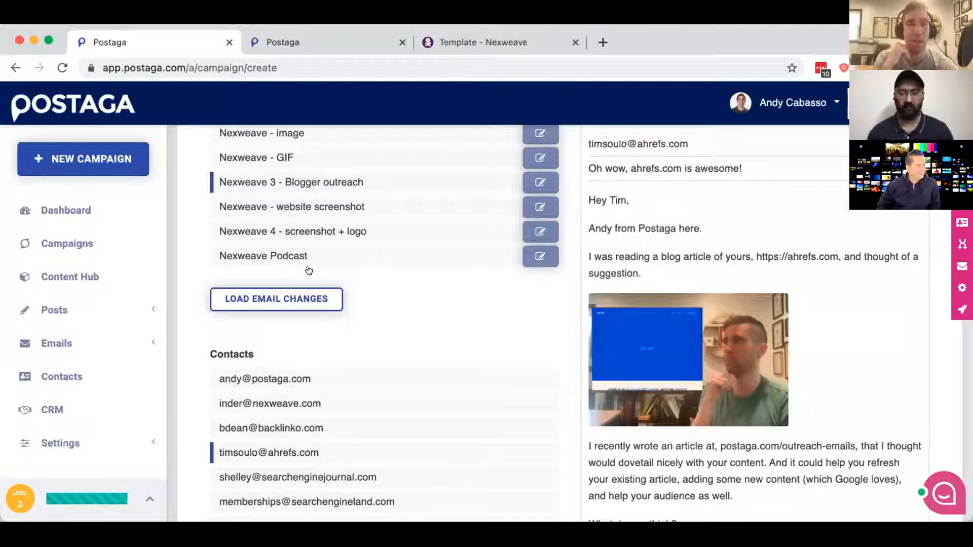
Preview the Nexweave - website screenshot and Nexweave 4 - screenshot + logo emails for the Ahrefs contact.
{"action": "left_click", "coordinate": [292, 205]}
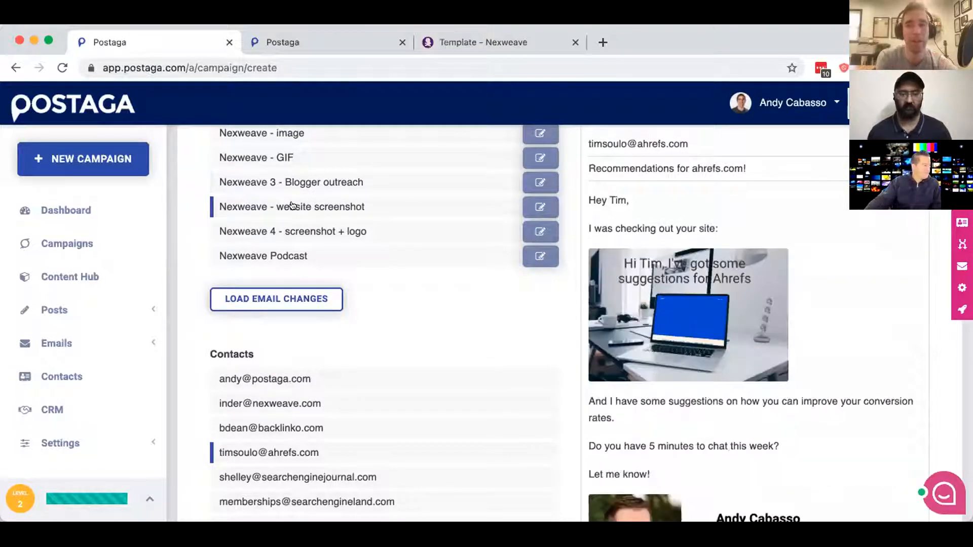
{"action": "left_click", "coordinate": [303, 229]}
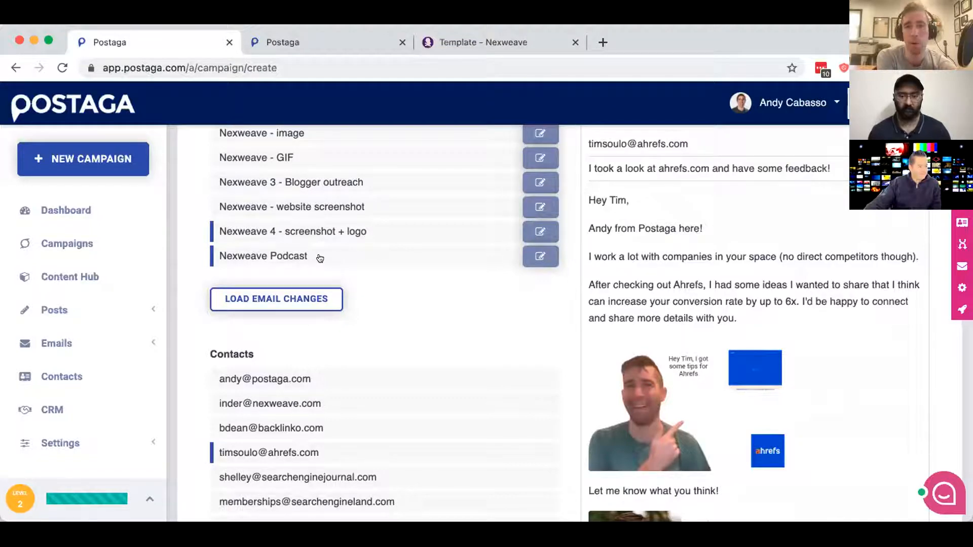
Preview the Nexweave Podcast email for the Backlinko, Nexweave, Ahrefs, Search Engine Journal, Search Engine Land and HubSpot contacts in turn.
{"action": "left_click", "coordinate": [297, 425]}
{"action": "left_click", "coordinate": [308, 409]}
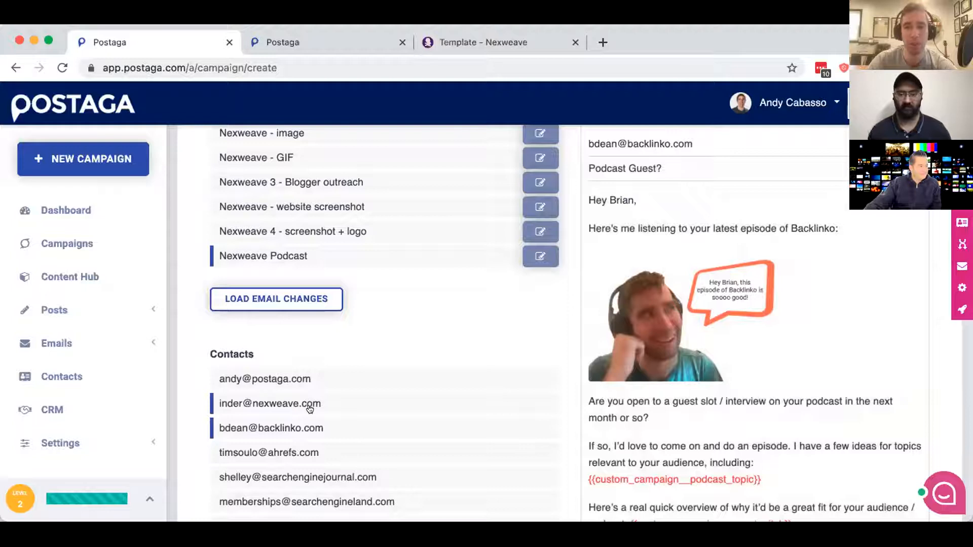
{"action": "scroll", "coordinate": [309, 431], "scroll_direction": "down", "scroll_amount": 1}
{"action": "left_click", "coordinate": [308, 442]}
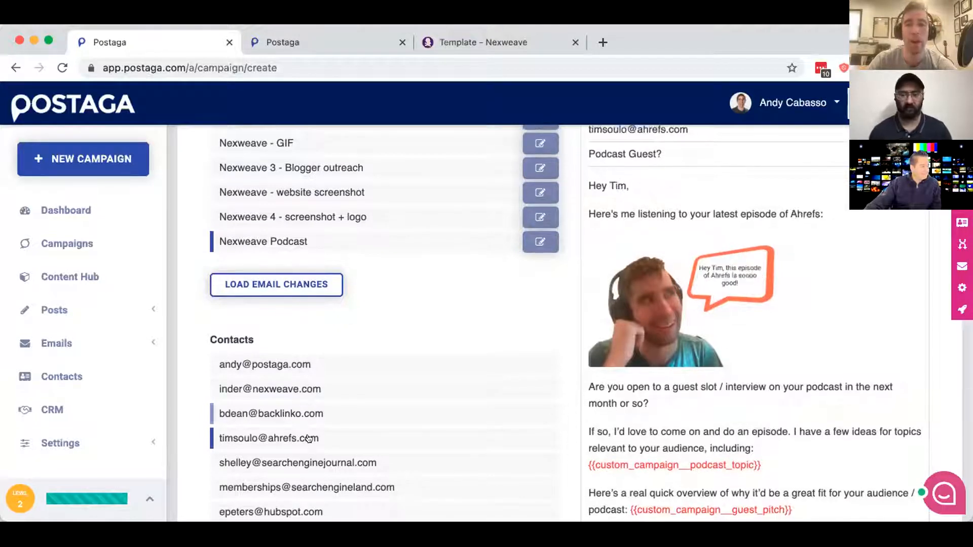
{"action": "left_click", "coordinate": [309, 460]}
{"action": "left_click", "coordinate": [309, 485]}
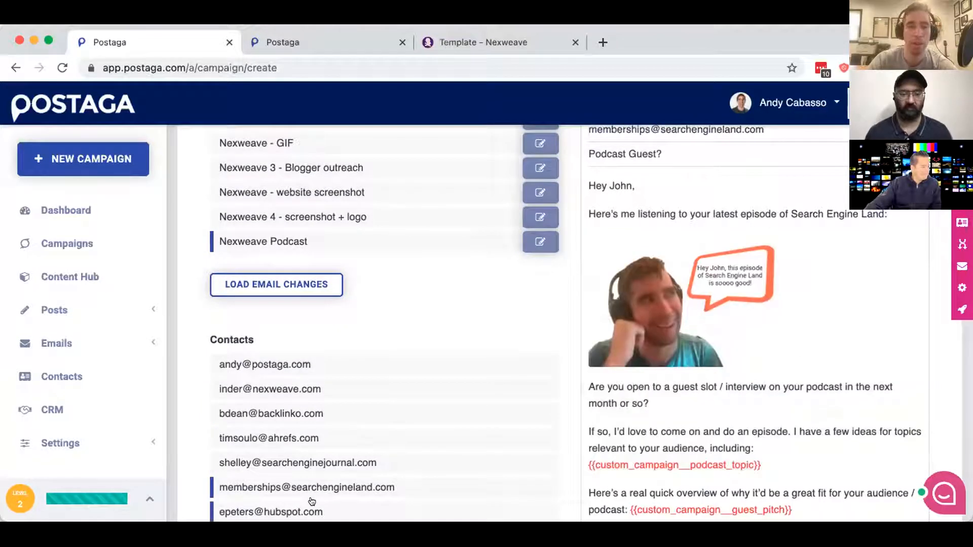
{"action": "left_click", "coordinate": [312, 503]}
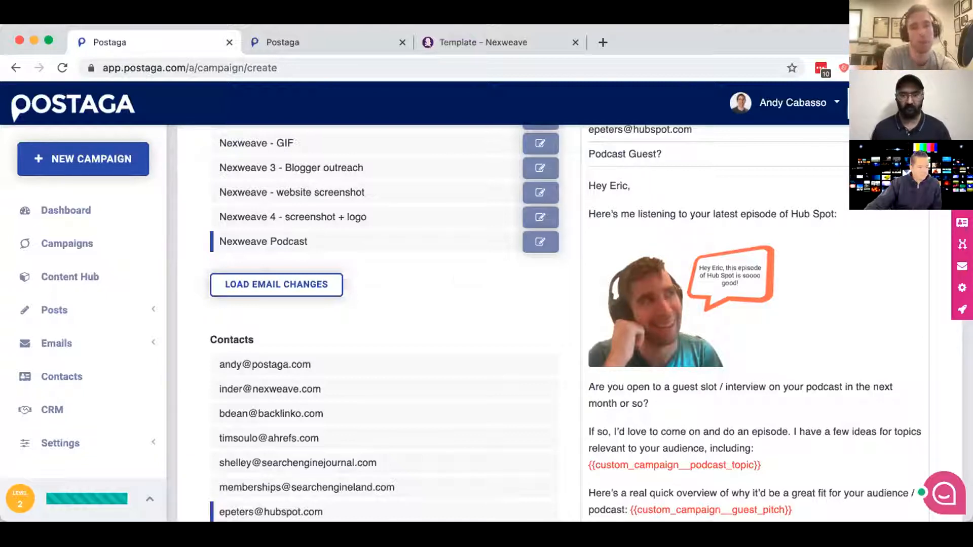
{"action": "scroll", "coordinate": [412, 257], "scroll_direction": "down", "scroll_amount": 1}
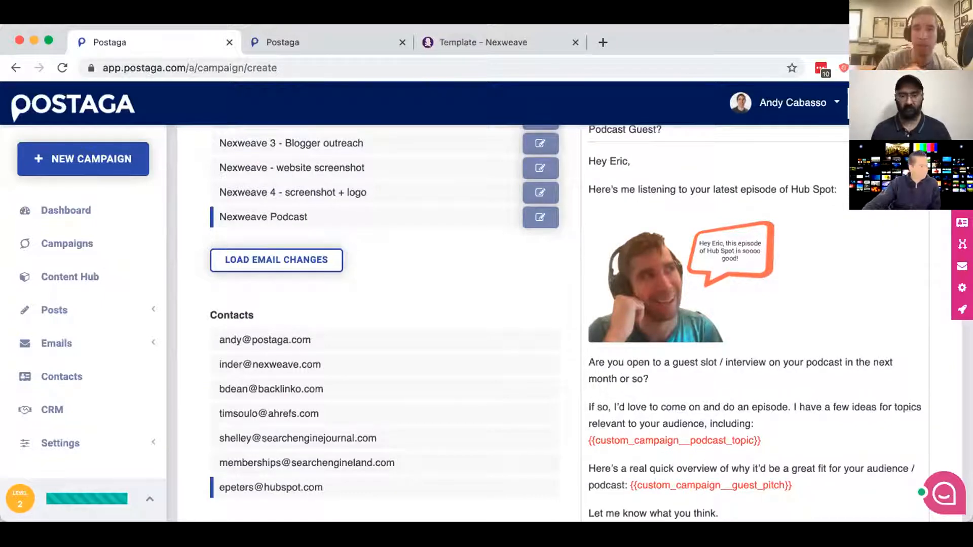
Switch from the campaign to the presentation slide titled Some use cases.
{"action": "left_click", "coordinate": [812, 519]}
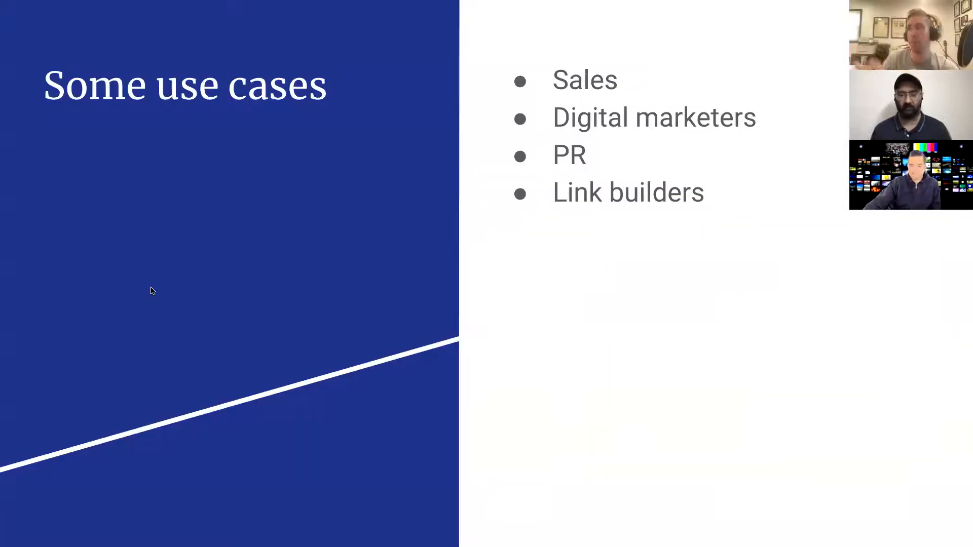